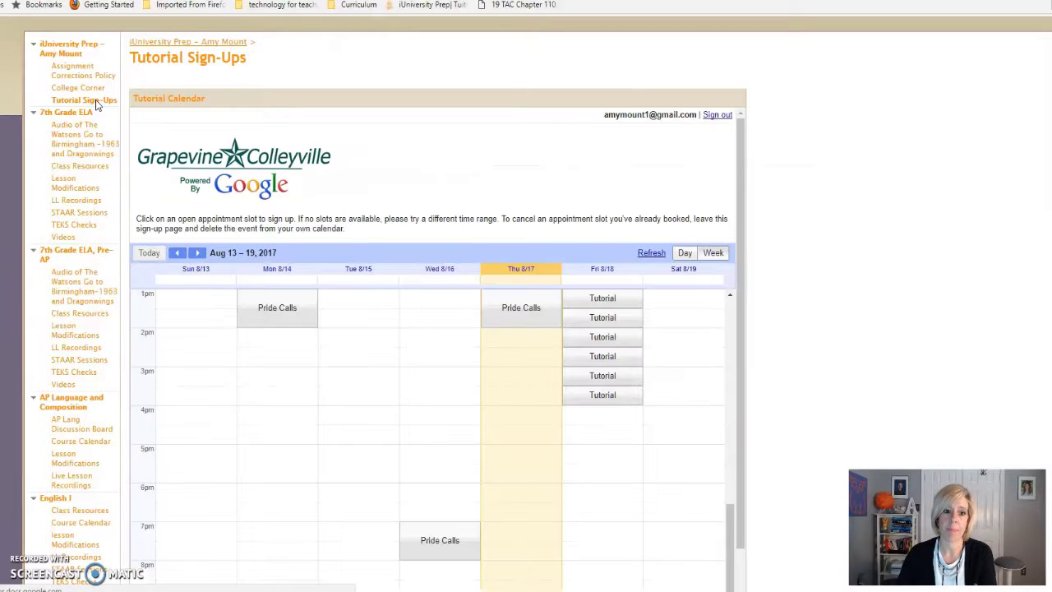
left_click(106, 130)
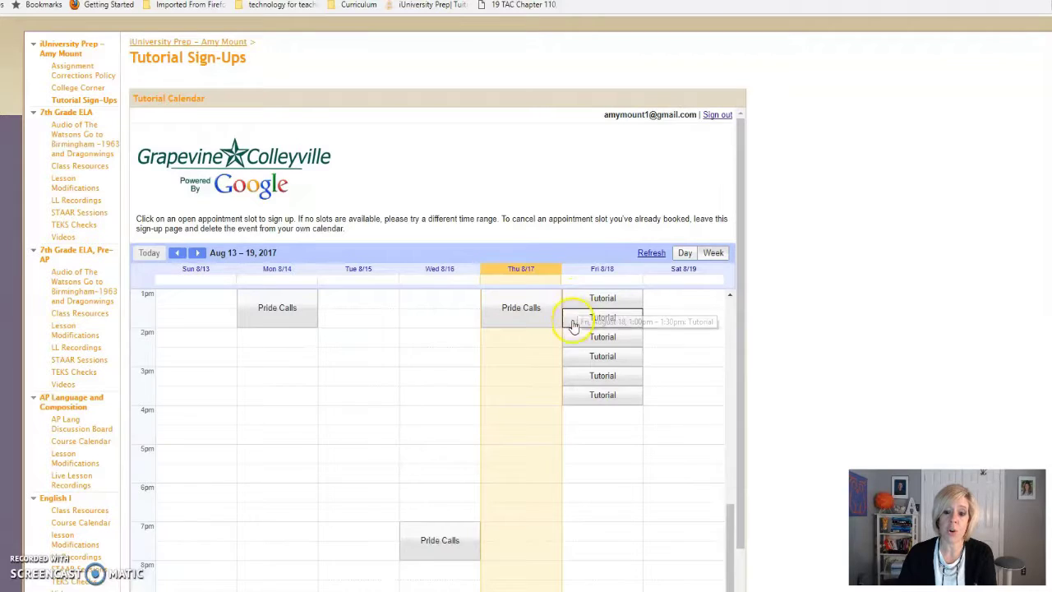
left_click(573, 340)
left_click(589, 301)
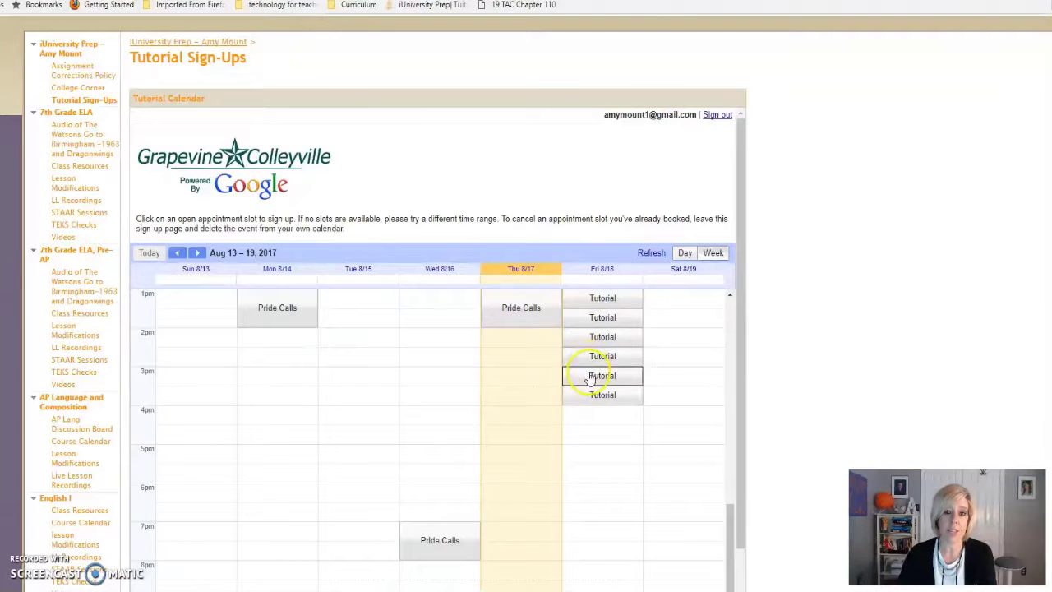
left_click(590, 397)
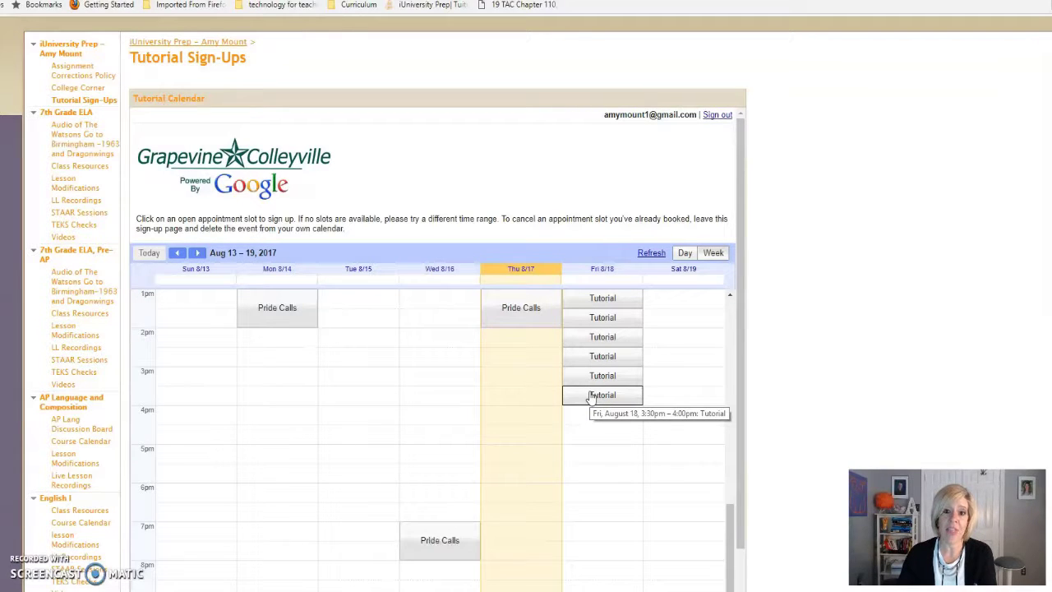
Book and save the Friday, August 18, 3:30–4:00pm Tutorial appointment slot
left_click(590, 396)
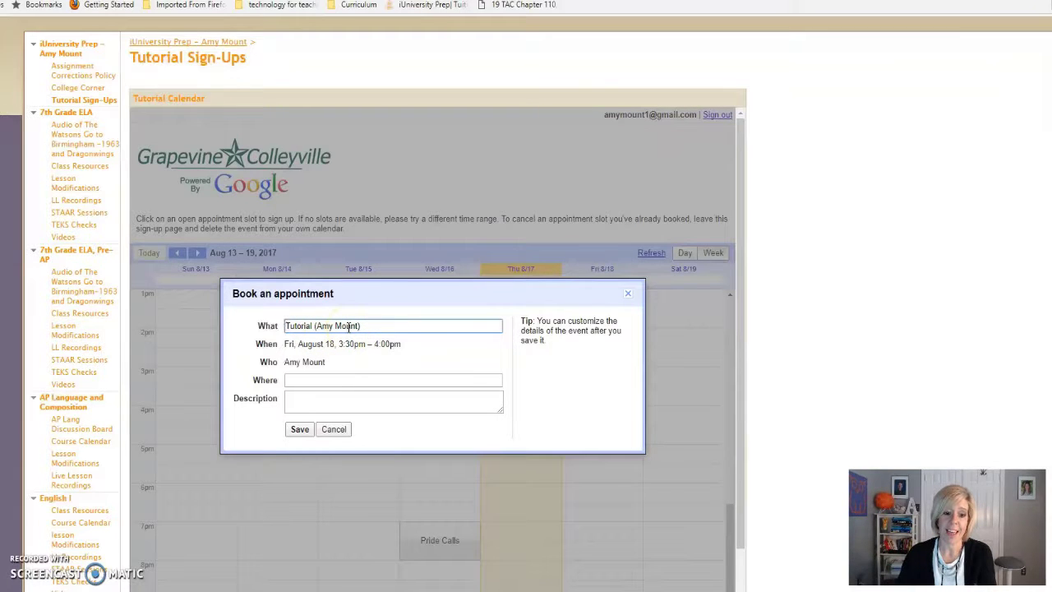
left_click(300, 430)
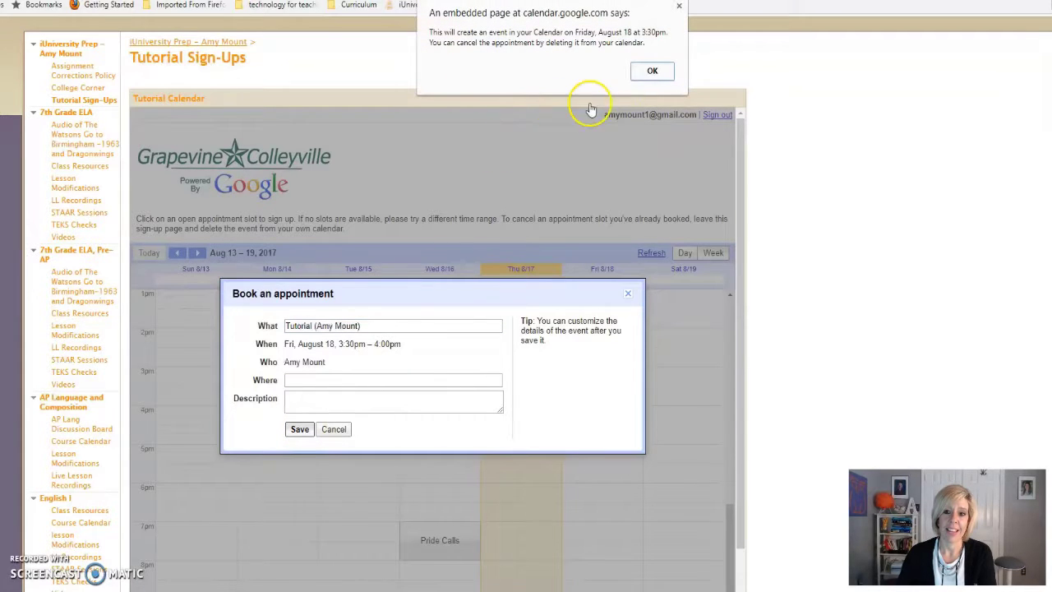
Dismiss the calendar-event alert and the 'Your appointment has been saved' confirmation
left_click(650, 71)
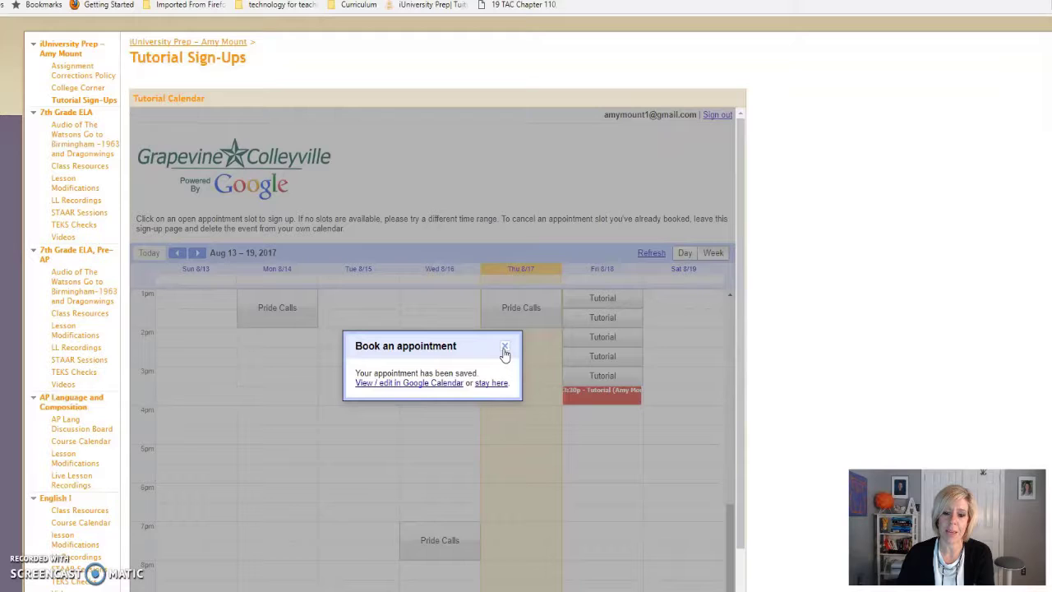
left_click(505, 349)
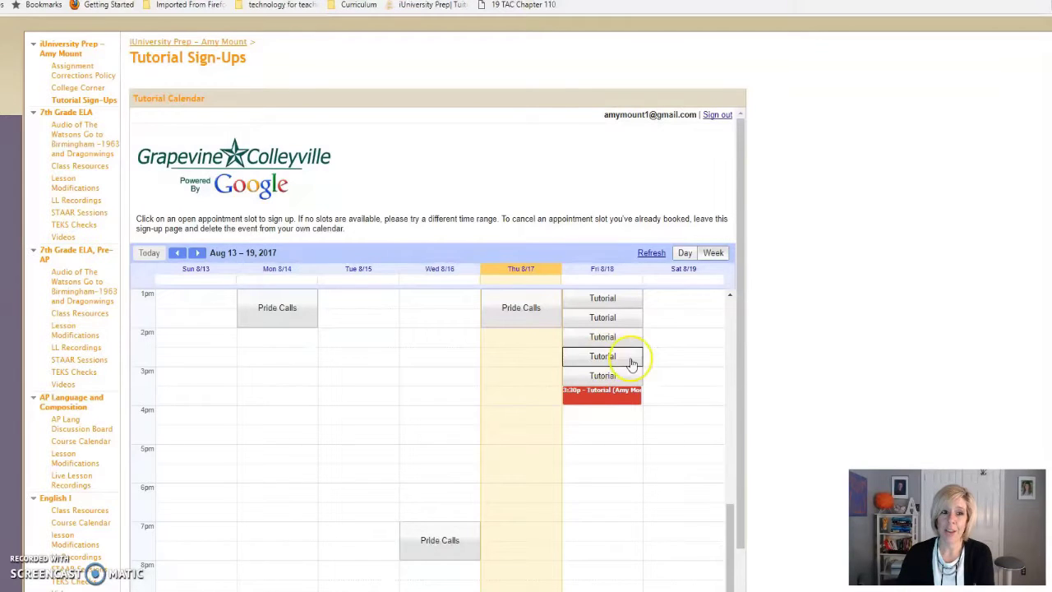
Cancel the Friday 3:30pm Tutorial event in Google Calendar, deleting it and updating guests
left_click(385, 151)
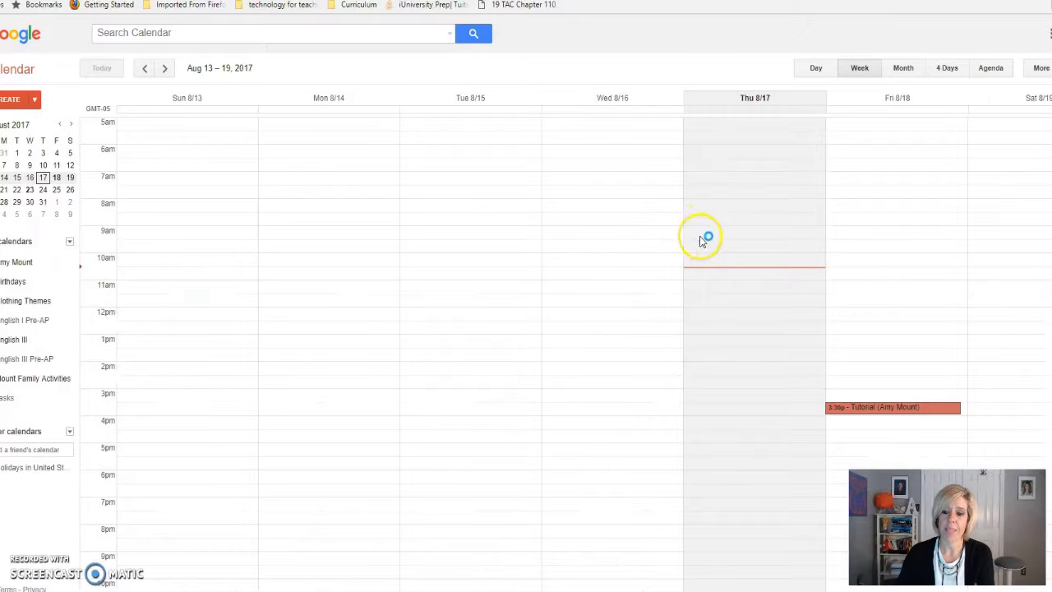
mouse_move(893, 407)
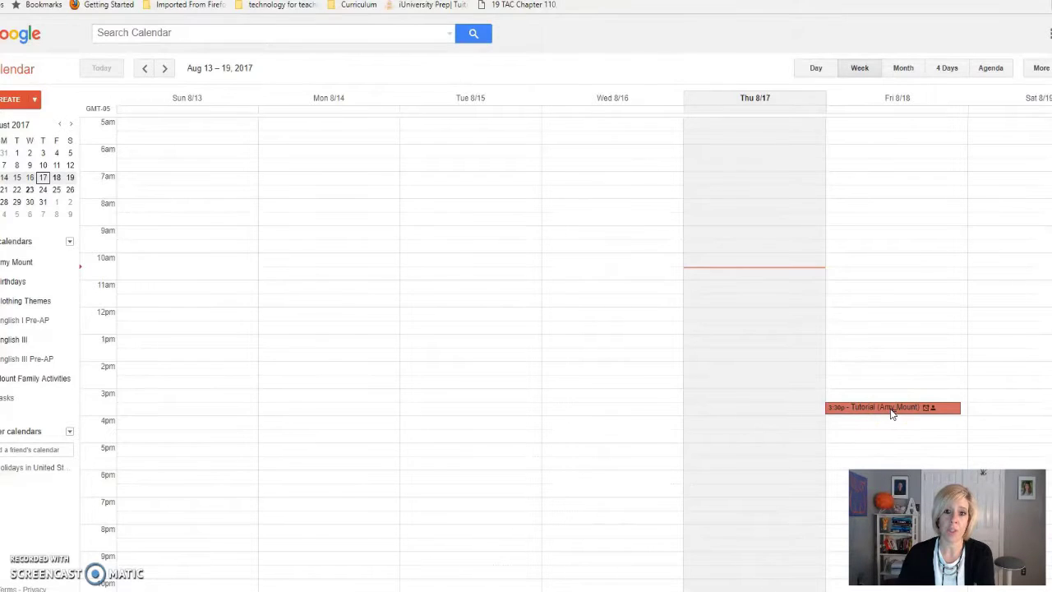
left_click(892, 413)
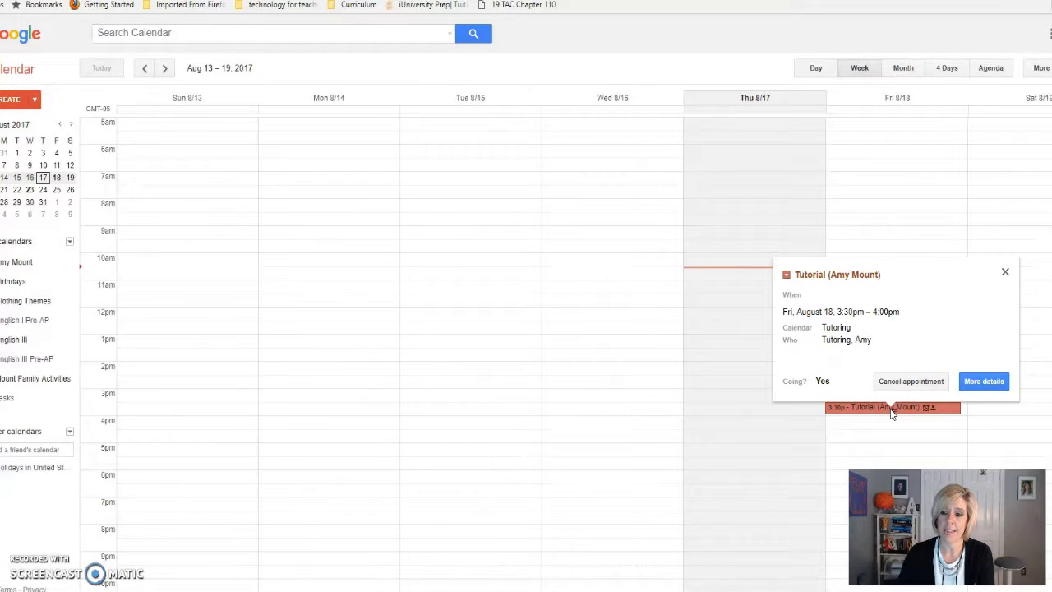
left_click(898, 383)
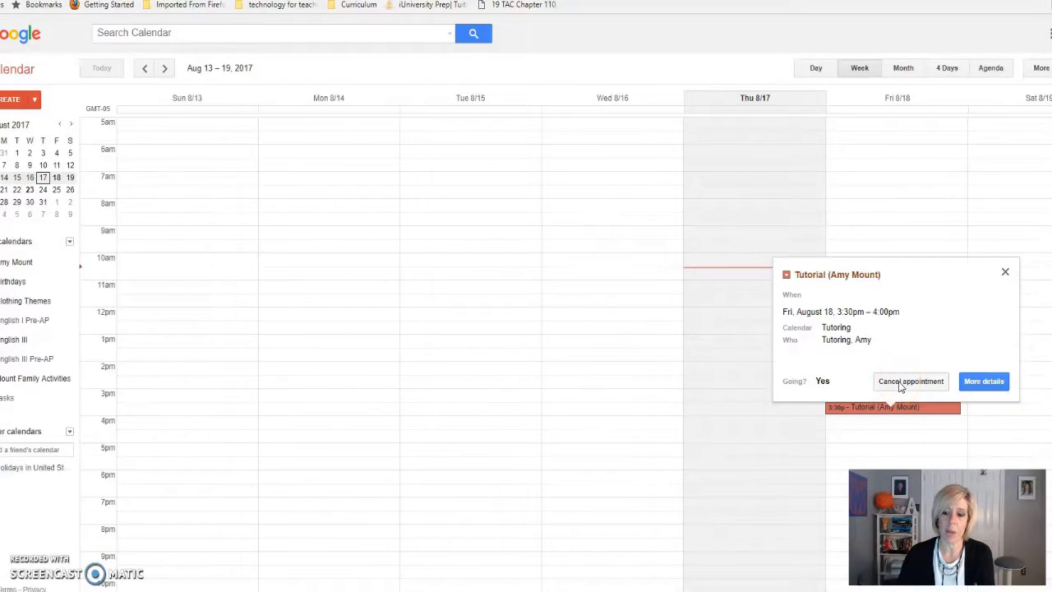
left_click(900, 383)
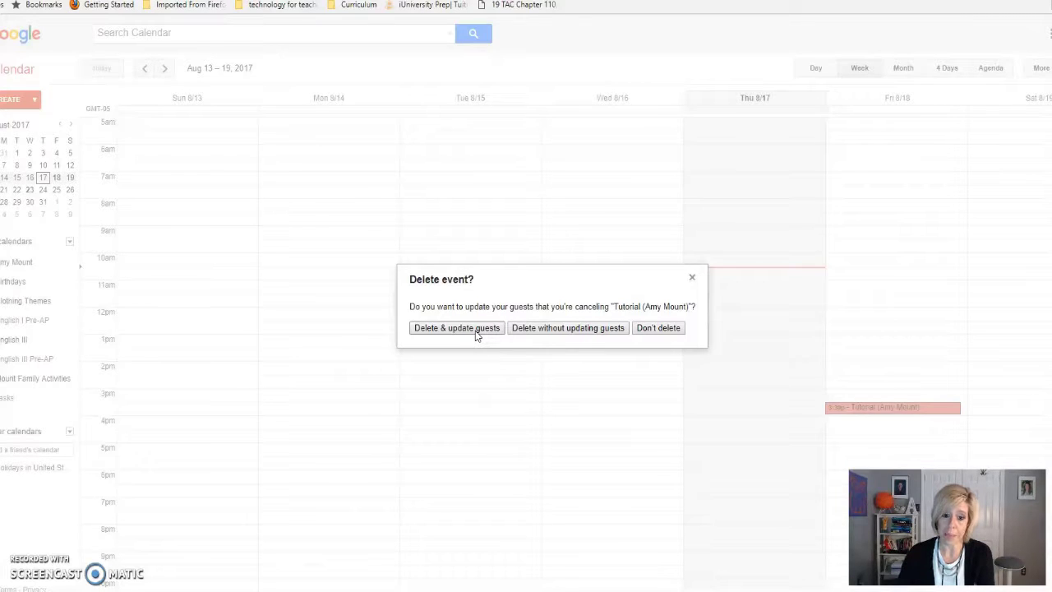
left_click(477, 334)
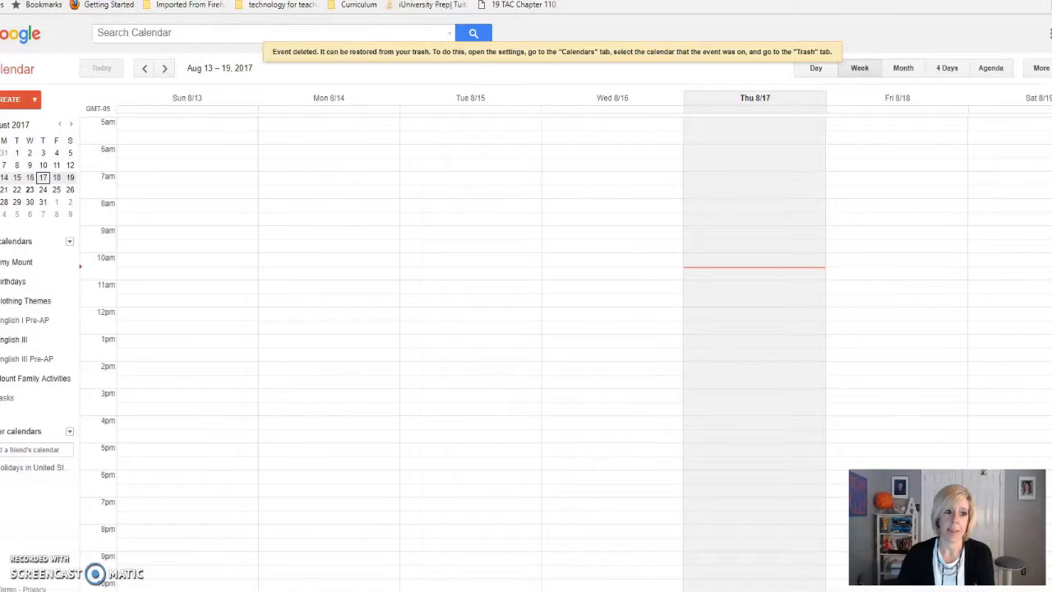
Return to the sign-up page and refresh its calendar so the Friday 3:30pm slot reopens
key("ctrl+Tab")
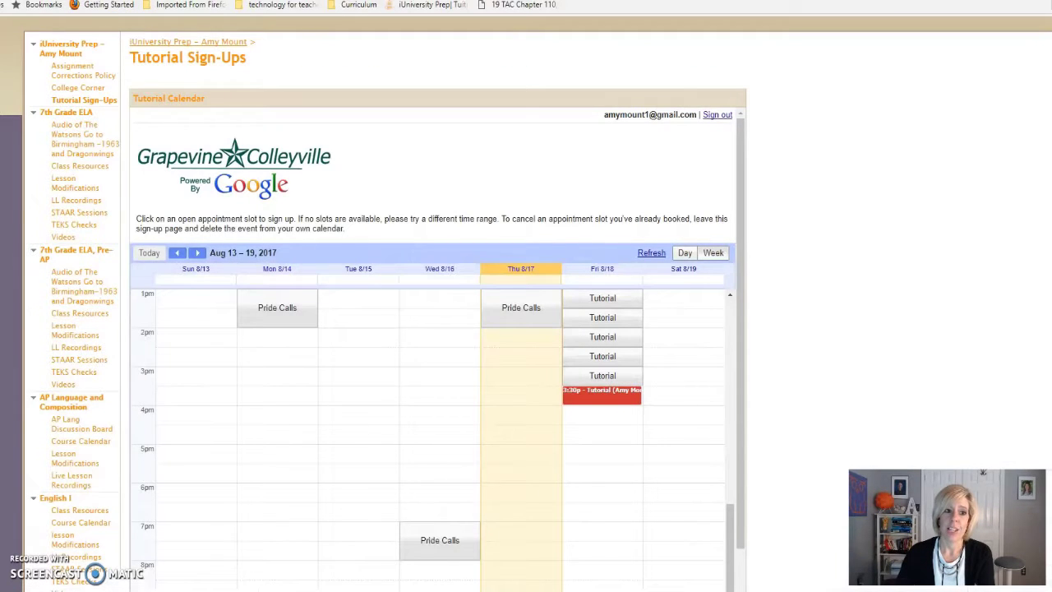
left_click(11, 1)
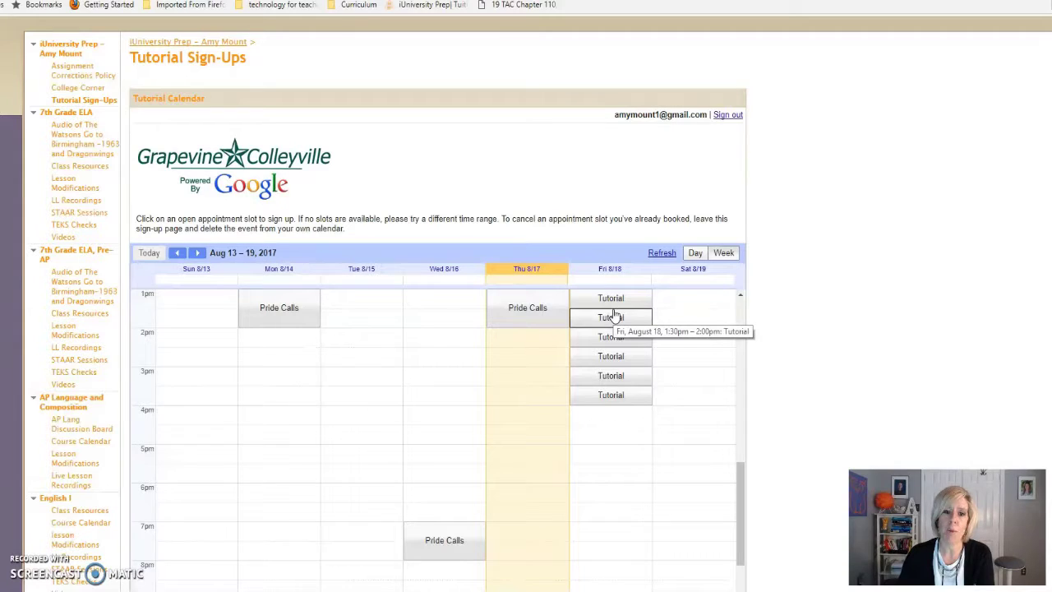
left_click(575, 253)
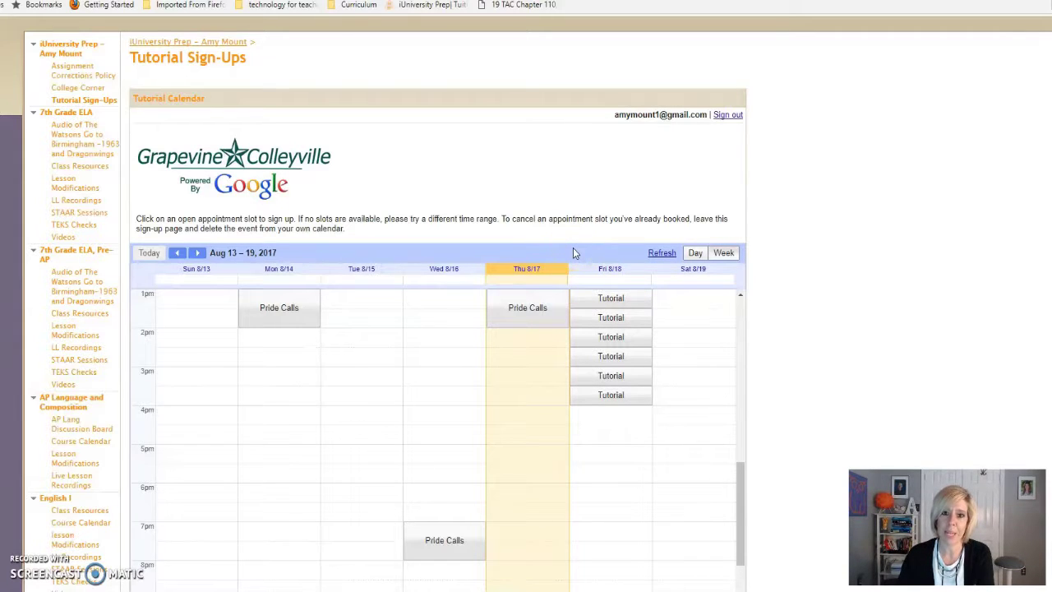
left_click(567, 220)
left_click(505, 189)
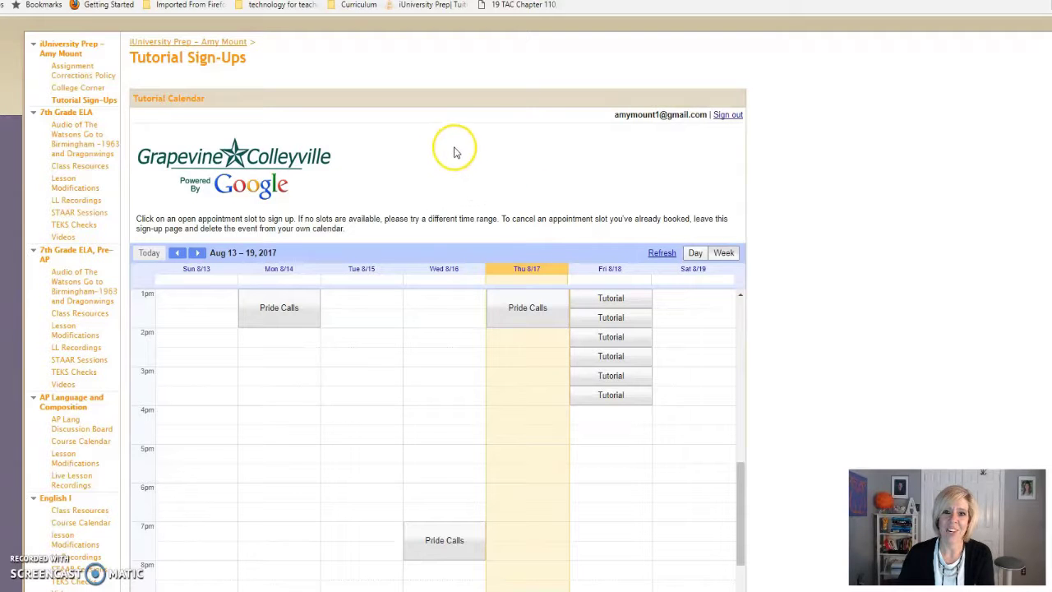